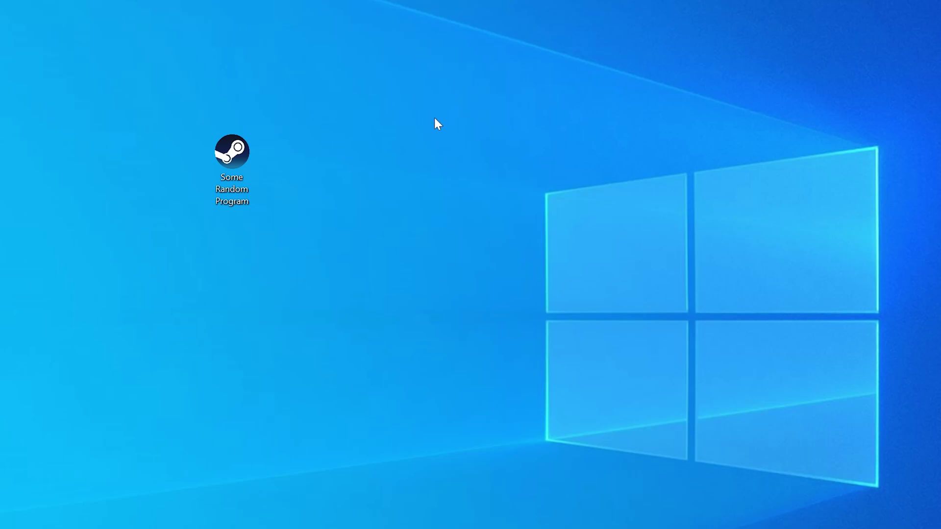
- Launch the game from its desktop shortcut to trigger the missing vcomp110.dll error
double_click(246, 157)
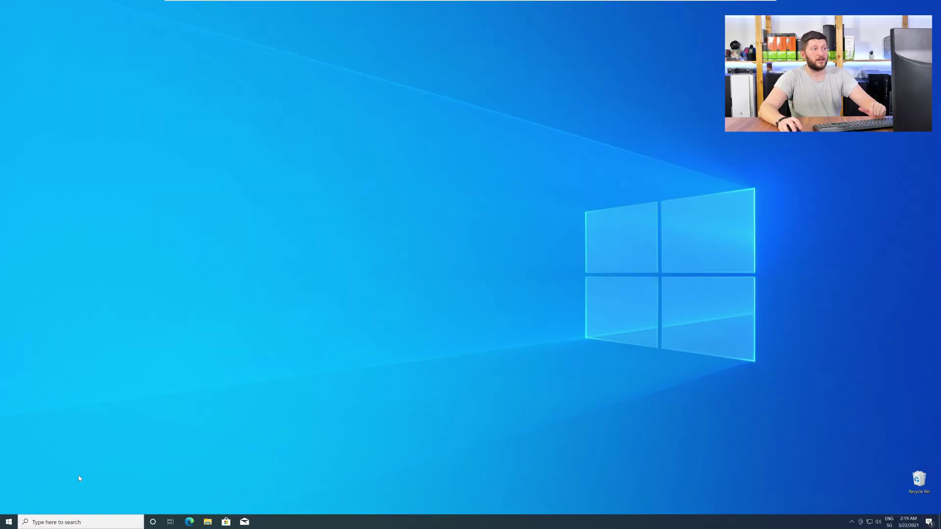
- Check under Settings > About that System type is a 64-bit operating system
right_click(4, 525)
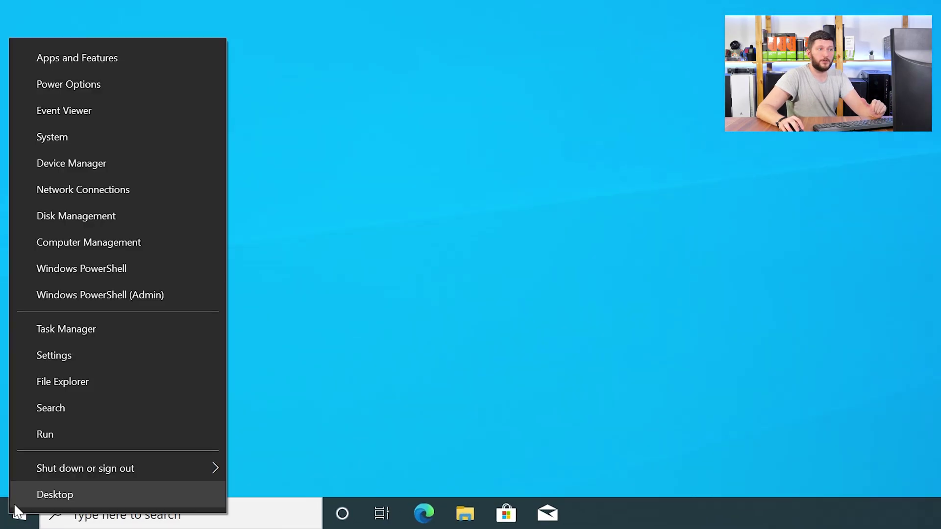
left_click(114, 141)
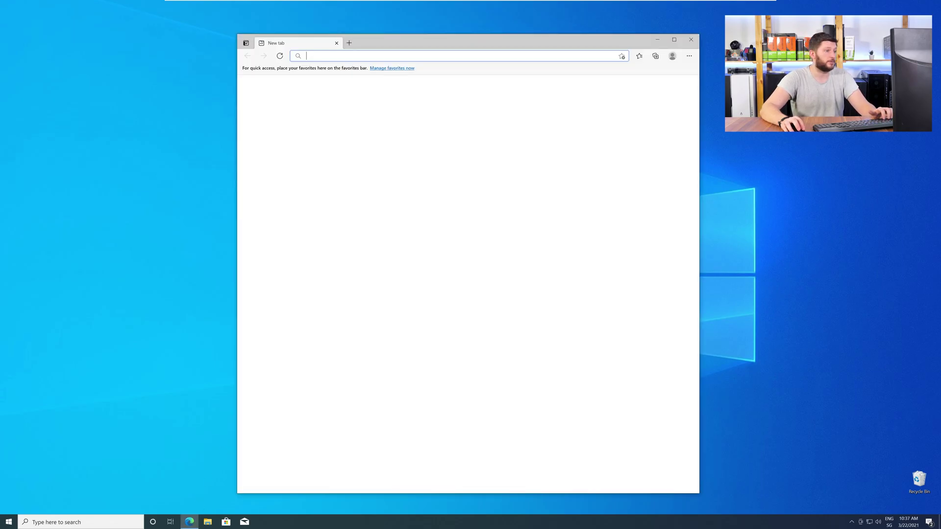
- Load the sts-tutorial vcomp110 page and download the 32-bit vcomp110.dll zip
type("https://www.sts-tutorial.com/download/vcomp110")
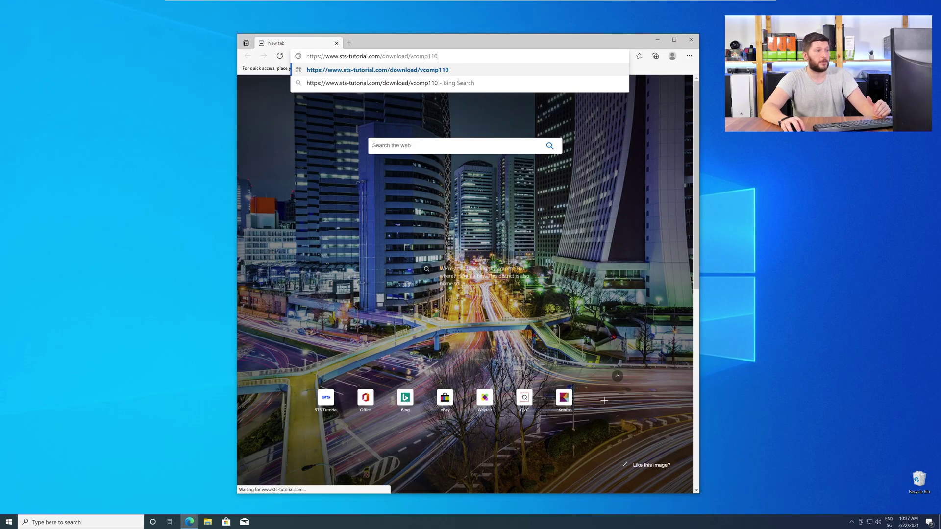
key("Return")
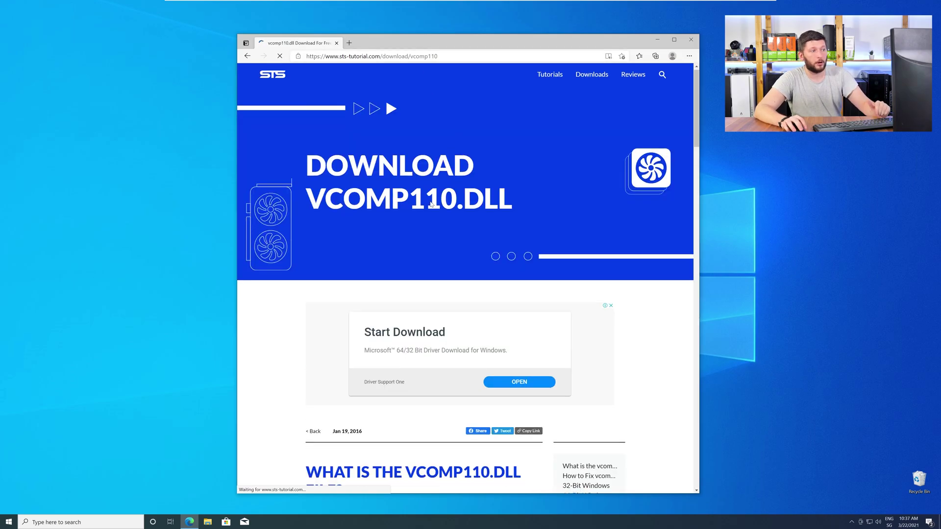
scroll(466, 289, "down", 10)
scroll(440, 207, "down", 5)
scroll(441, 207, "down", 2)
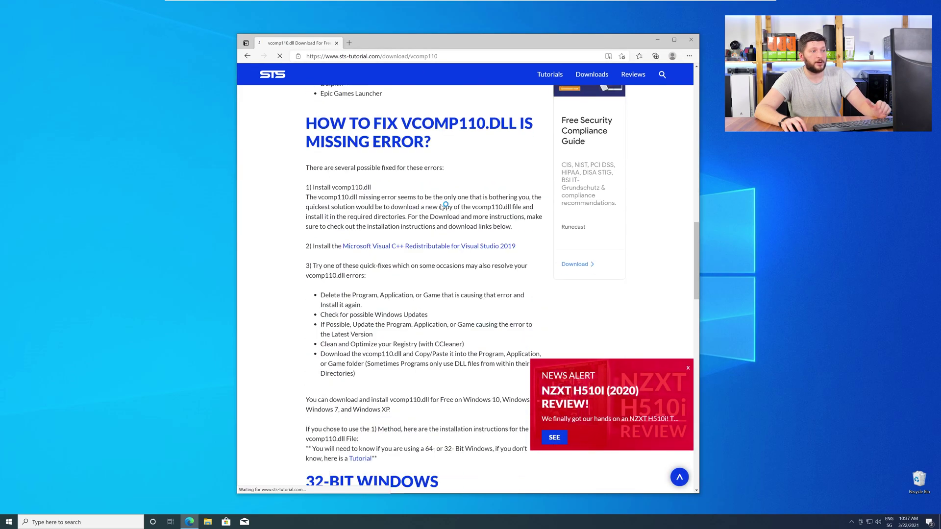
scroll(441, 207, "down", 3)
scroll(441, 206, "down", 4)
scroll(441, 207, "down", 5)
scroll(441, 206, "down", 2)
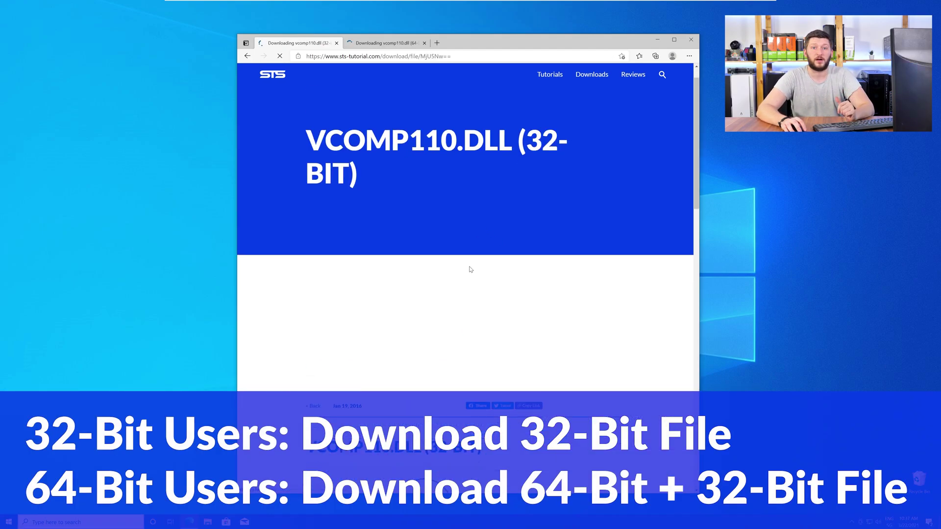
- Download the 64-bit vcomp110.dll zip from the second tab and open it
key("ctrl+Tab")
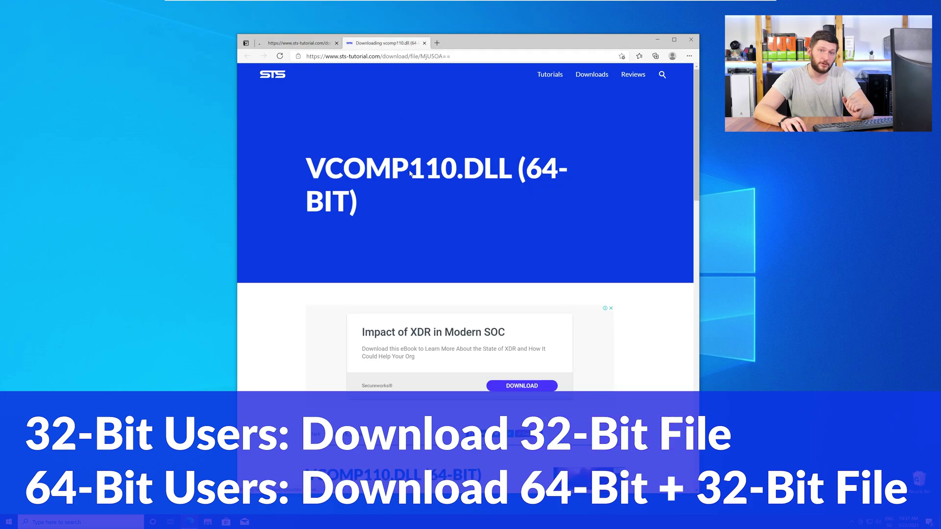
scroll(411, 191, "down", 5)
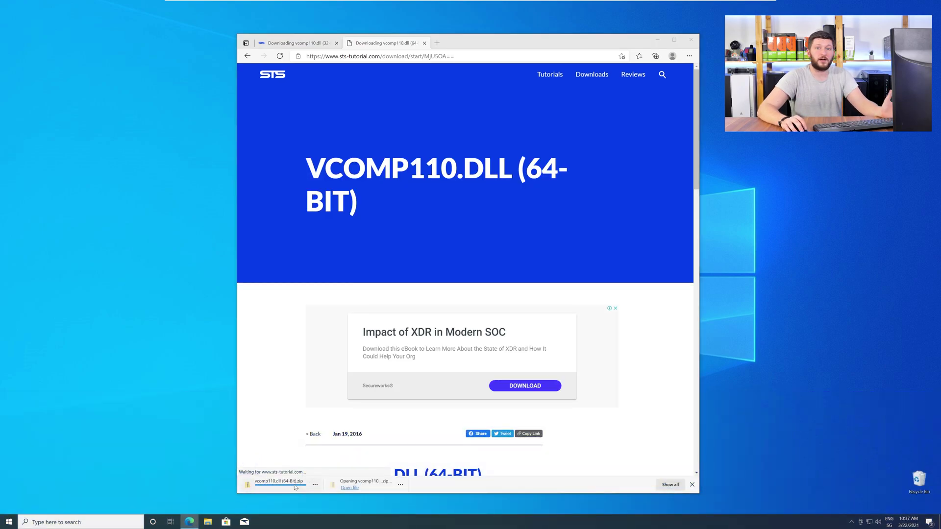
left_click(295, 487)
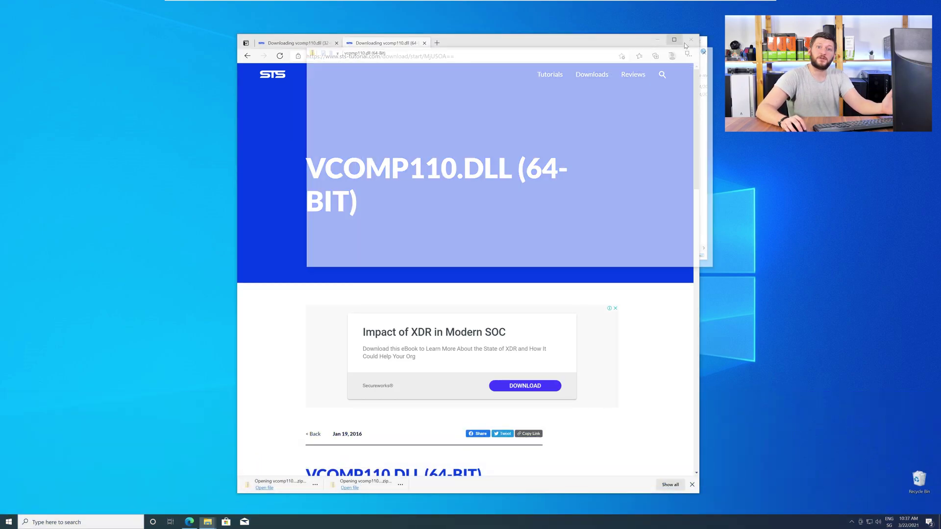
- Place the 64-bit and 32-bit zip windows side by side with their vcomp110.dll folders open
left_click(657, 39)
left_click_drag(478, 44, 250, 291)
double_click(166, 340)
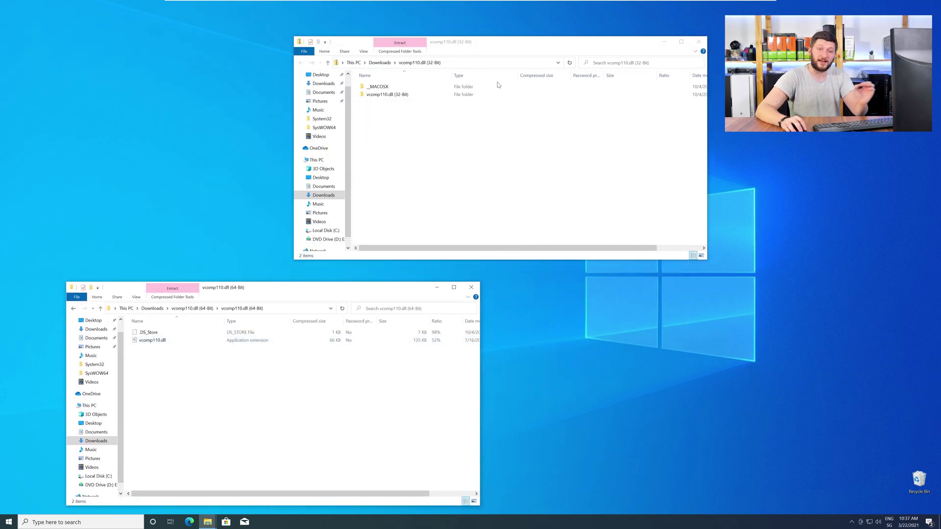
left_click_drag(498, 42, 691, 288)
double_click(573, 342)
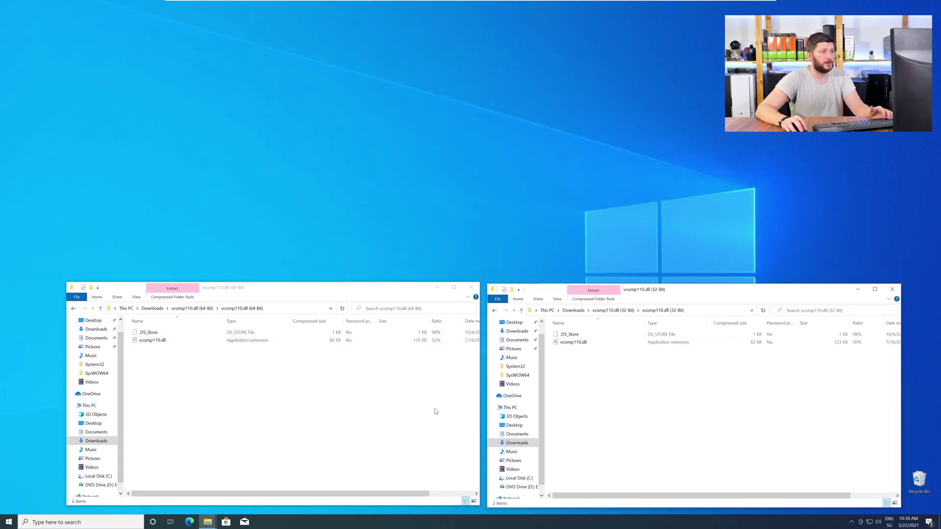
- Open a new Explorer window at C:\Windows with the System32 folder selected
key("super+e")
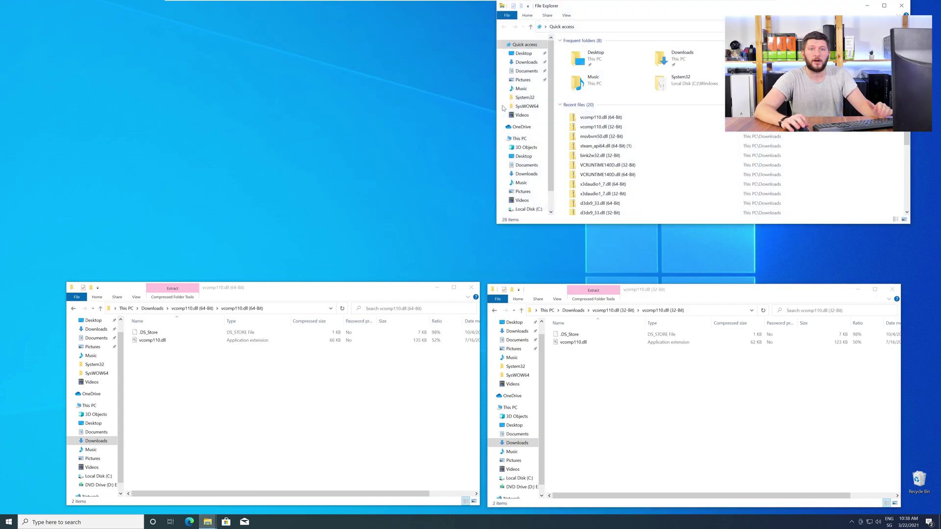
left_click_drag(603, 10, 425, 62)
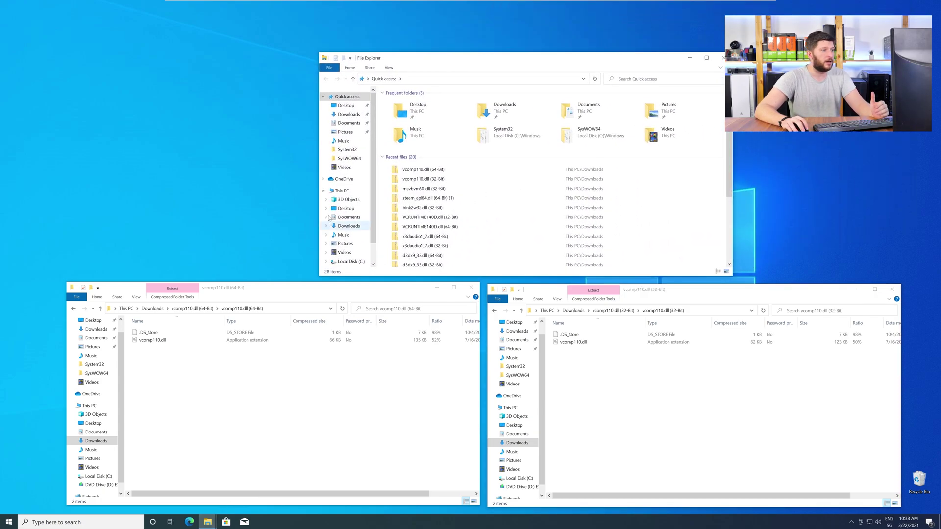
left_click(343, 191)
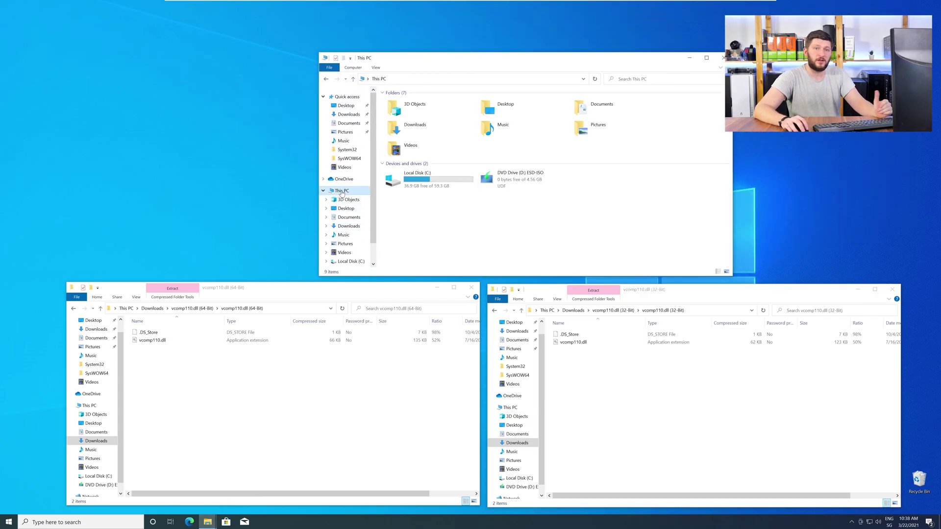
double_click(436, 182)
double_click(401, 134)
scroll(421, 152, "down", 8)
scroll(426, 162, "down", 8)
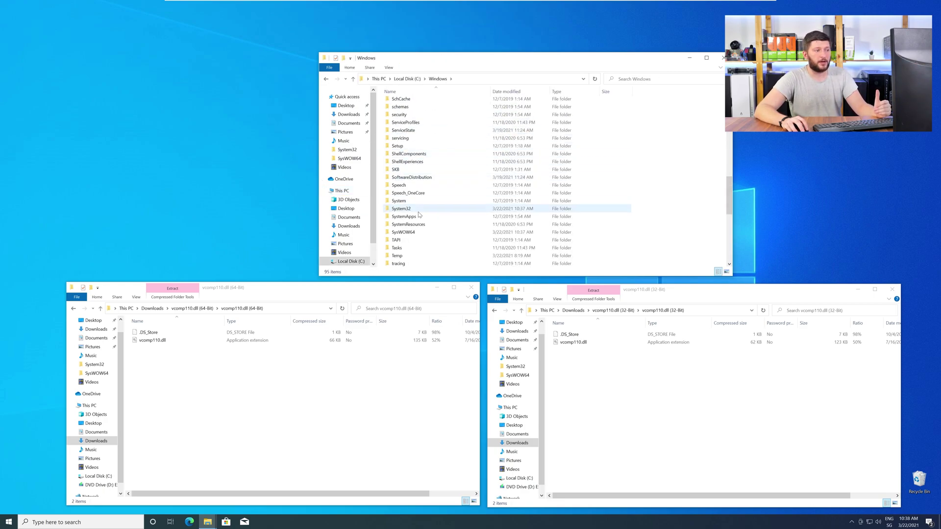
left_click(413, 232)
left_click(414, 210)
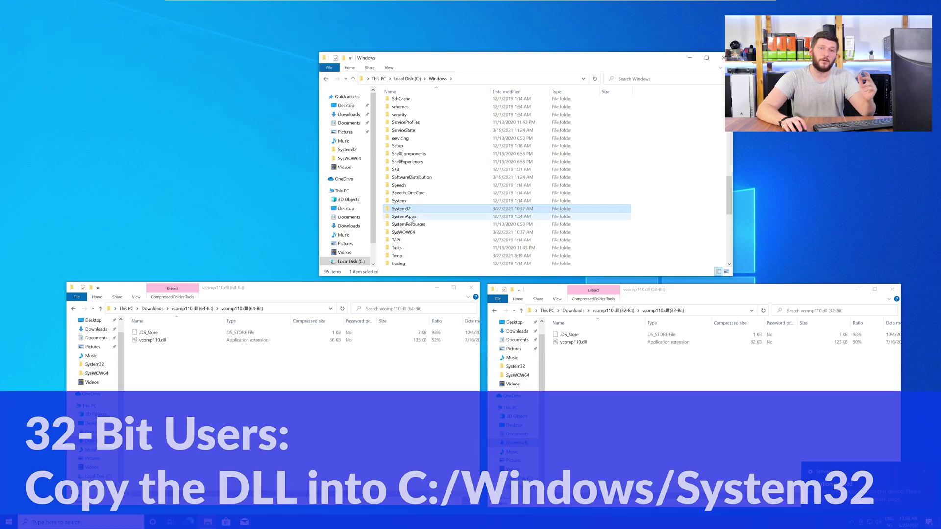
- Copy the 64-bit vcomp110.dll into System32 and the 32-bit one into SysWOW64
left_click_drag(151, 340, 377, 224)
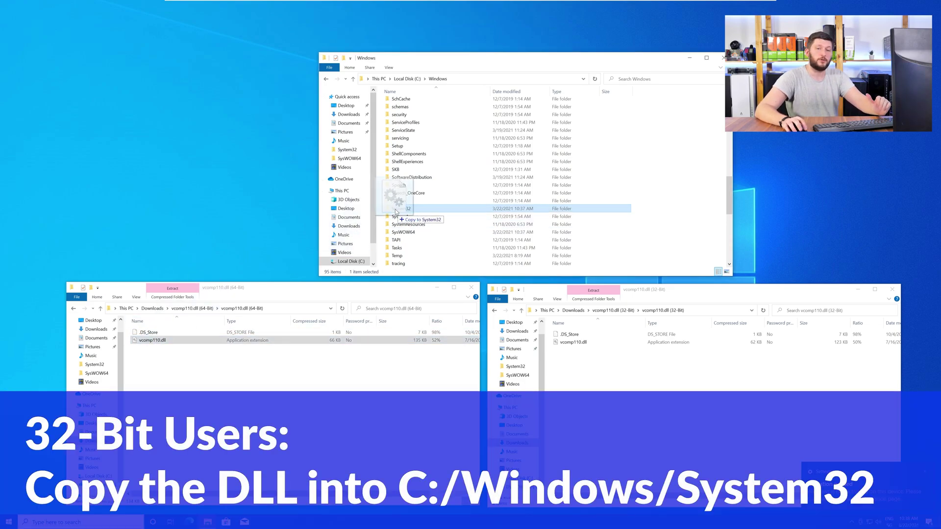
left_click(451, 240)
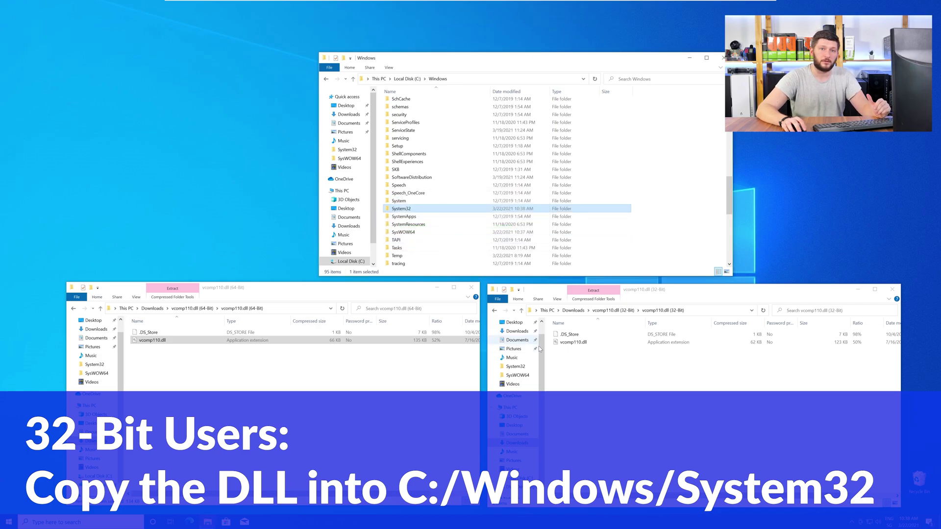
left_click_drag(570, 346, 403, 235)
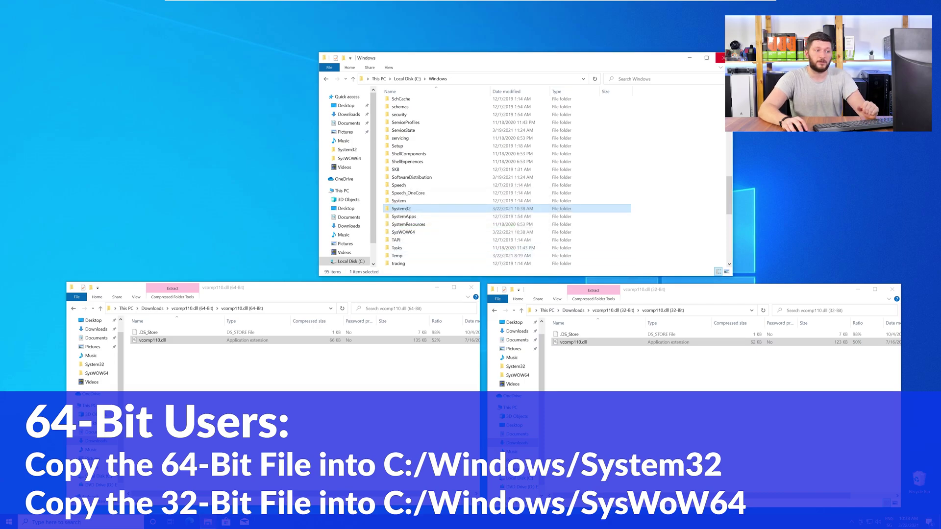
- Close the Windows folder window and both vcomp110.dll folder windows
left_click(721, 57)
left_click(892, 289)
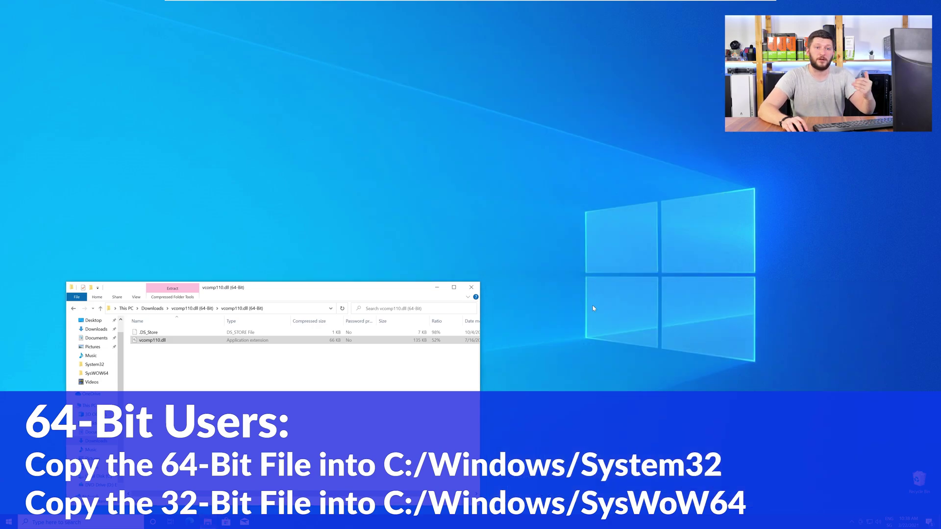
left_click(472, 288)
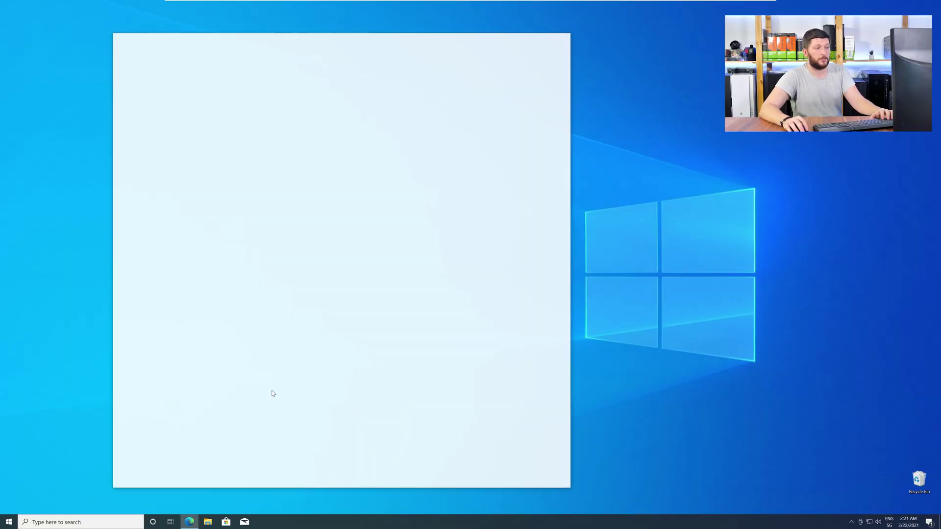
- Load the sts-tutorial credistributable2019 page and download the 64-bit VC_REDIST.X64.EXE installer
type("https://www.sts-tutorial.com/download/credistributable2019")
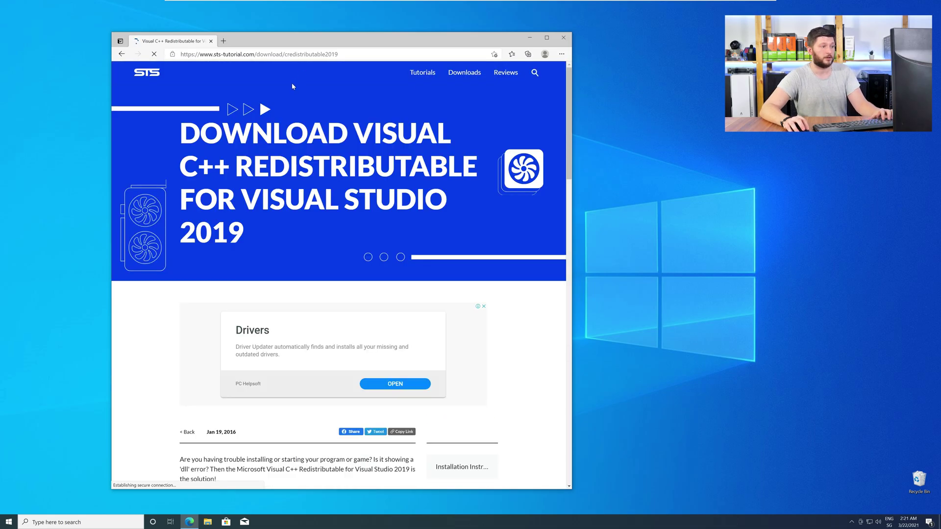
scroll(152, 254, "down", 4)
scroll(151, 254, "down", 7)
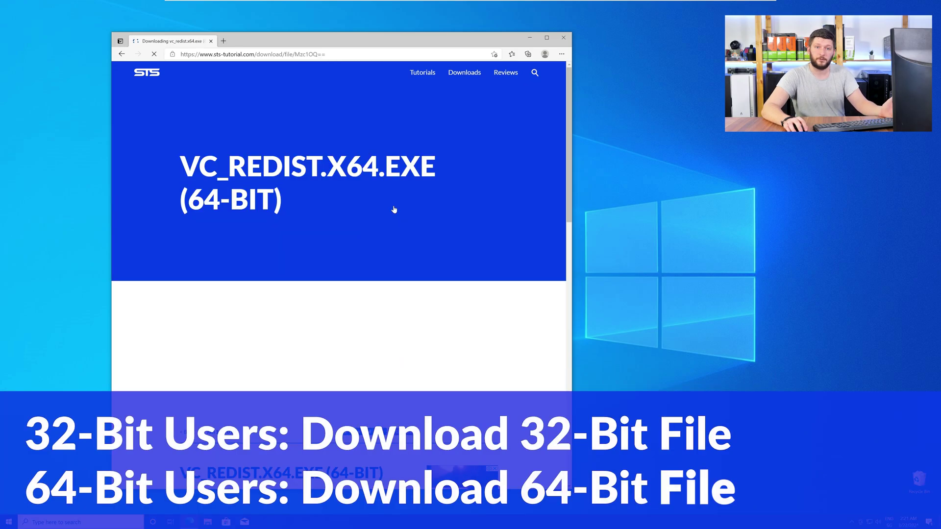
scroll(382, 221, "up", 1)
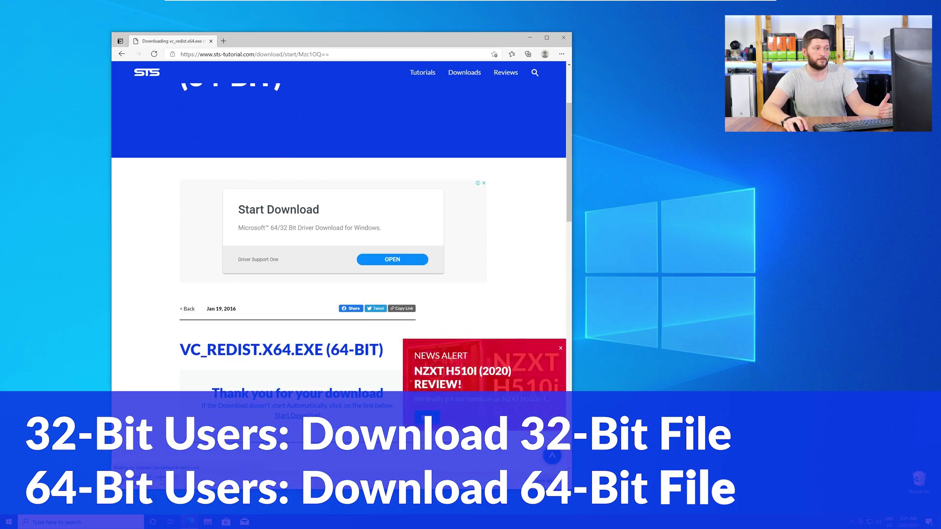
- Close Edge and install the x64 Visual C++ 2015-2019 Redistributable after accepting its license
left_click(563, 39)
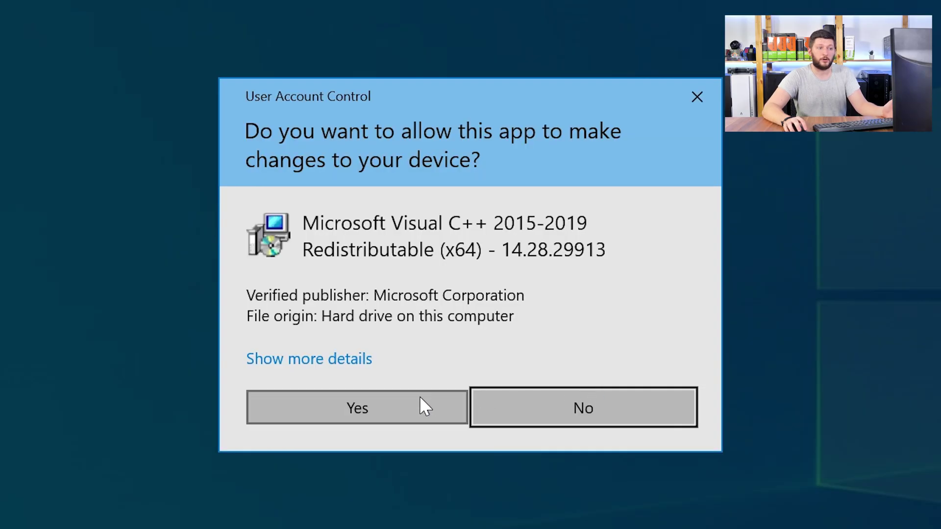
left_click(420, 399)
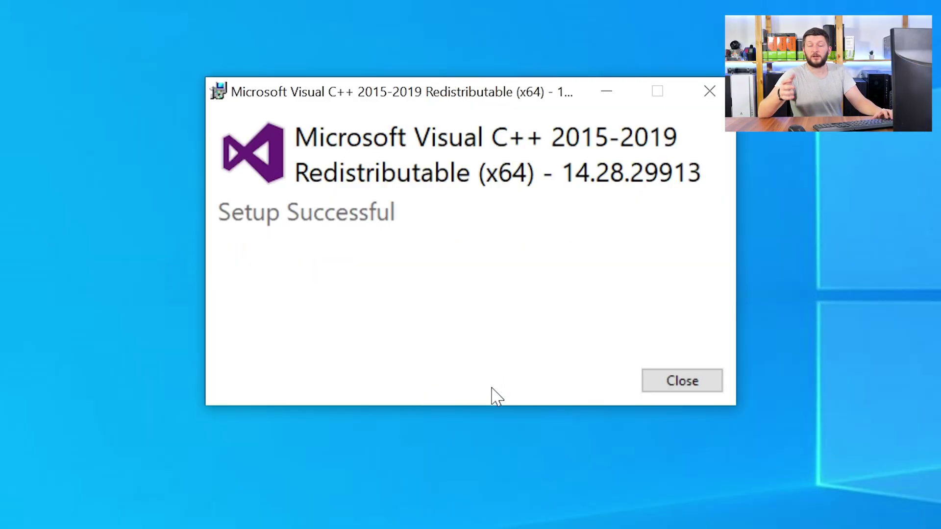
- Close the Visual C++ installer's Setup Successful dialog
left_click(695, 390)
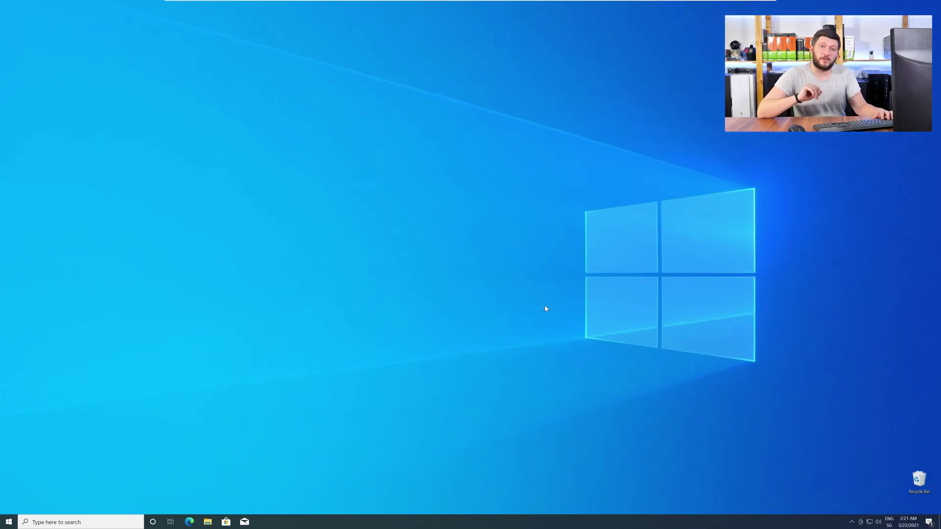